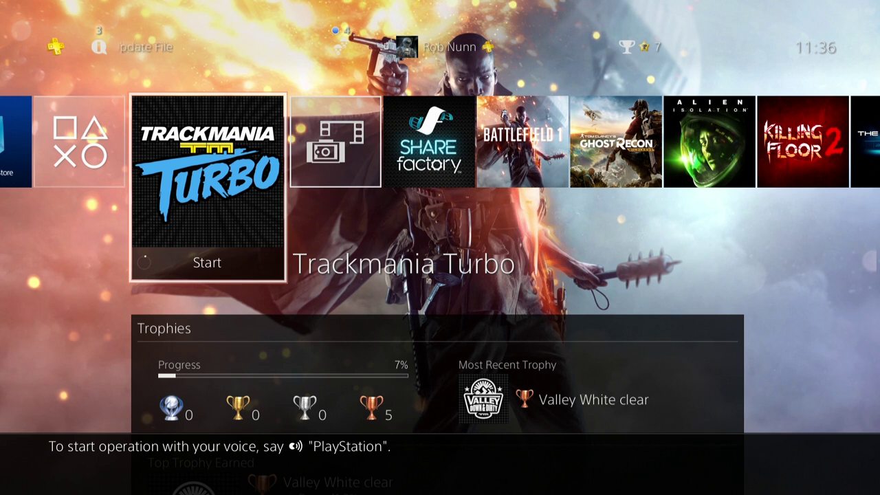
- Return to Trackmania Turbo and bring up the Share menu over the paused game
key("Return")
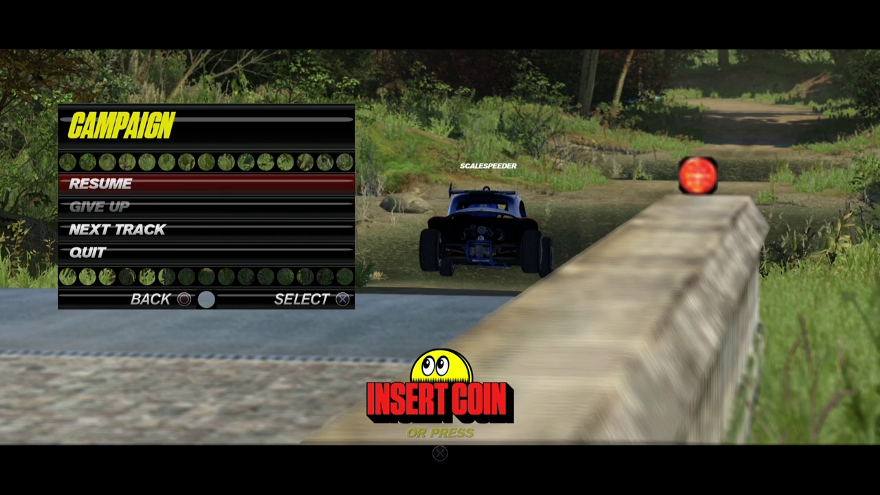
key("F1")
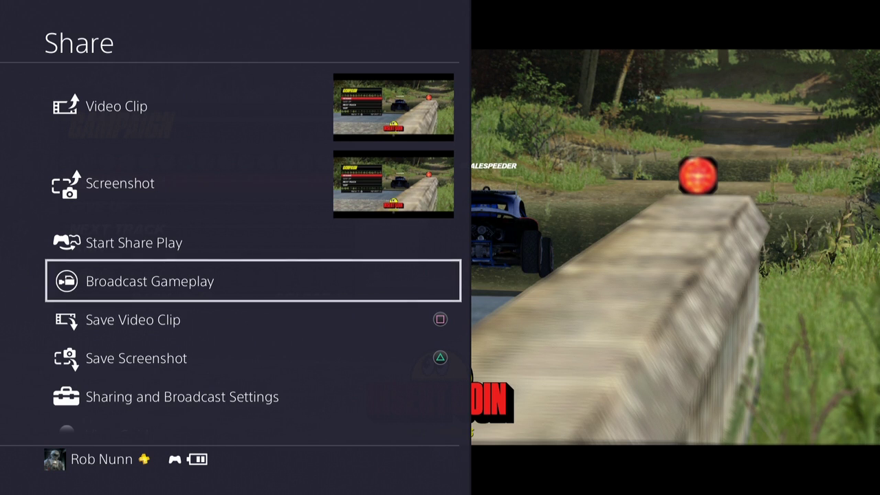
- Open Sharing and Broadcast Settings from the Share menu
key("Down")
key("Down")
key("Down")
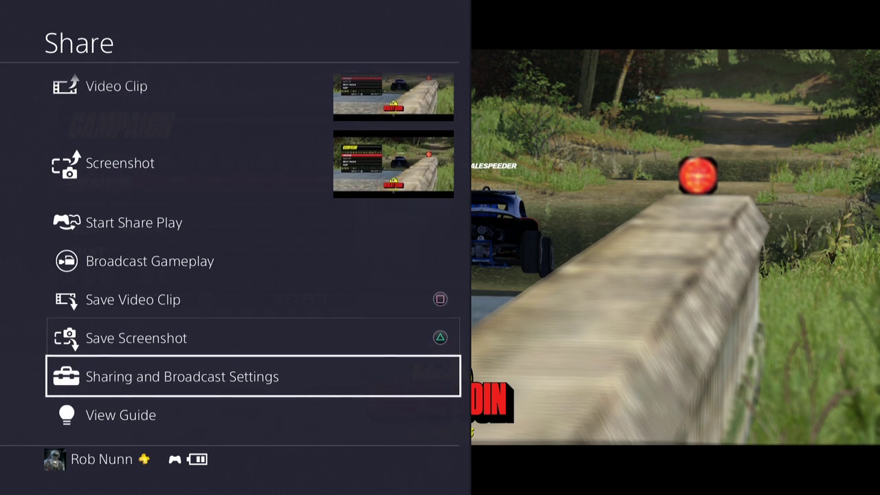
key("Return")
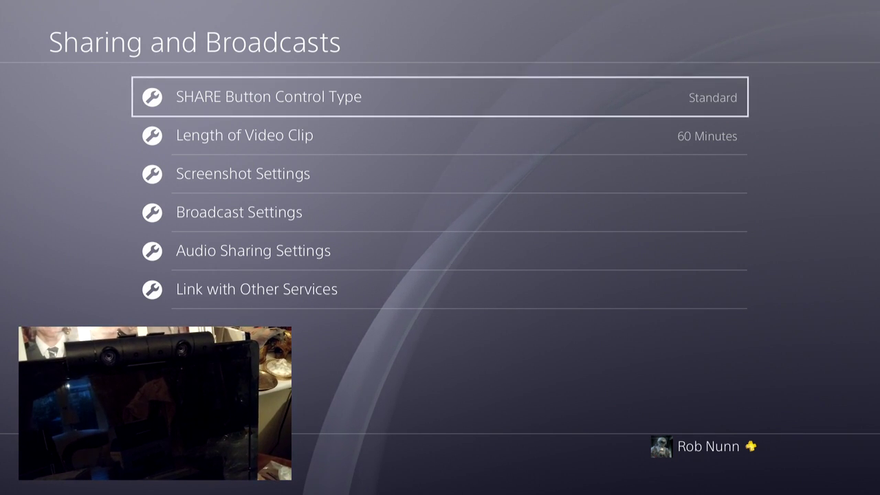
- Go through Broadcast Settings and Advanced Settings into Camera Video Settings
key("Down")
key("Down")
key("Down")
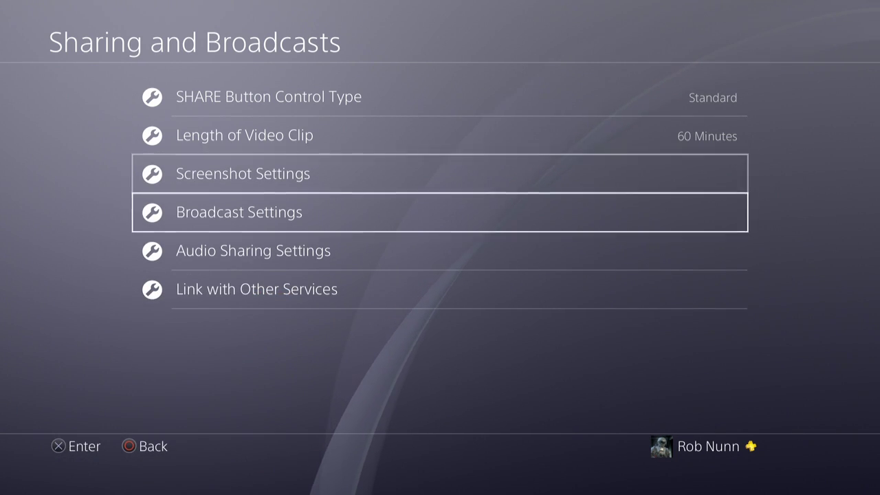
key("Return")
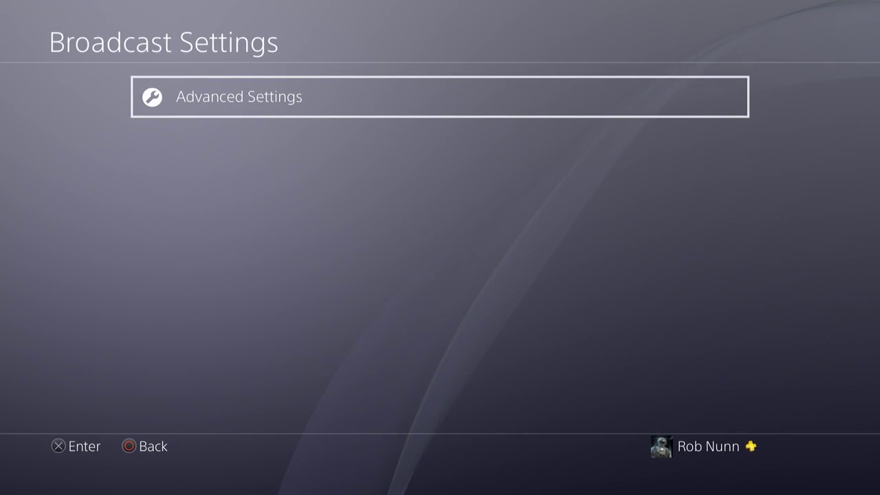
key("Return")
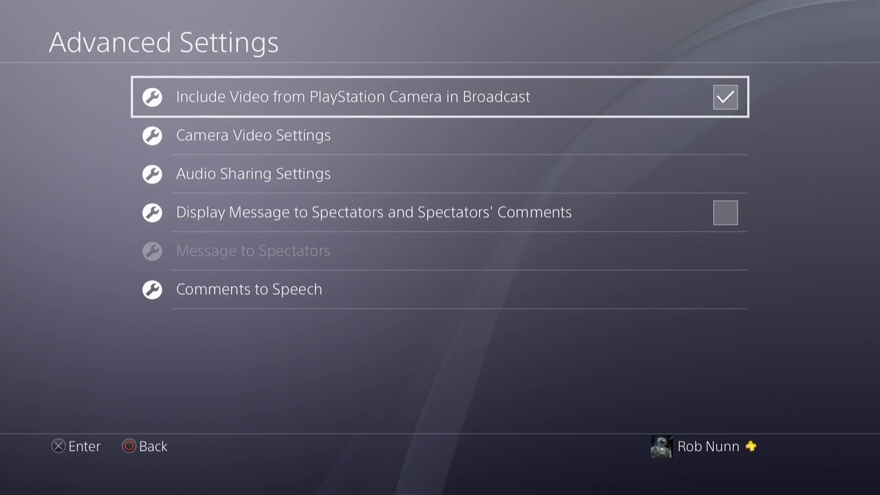
key("Down")
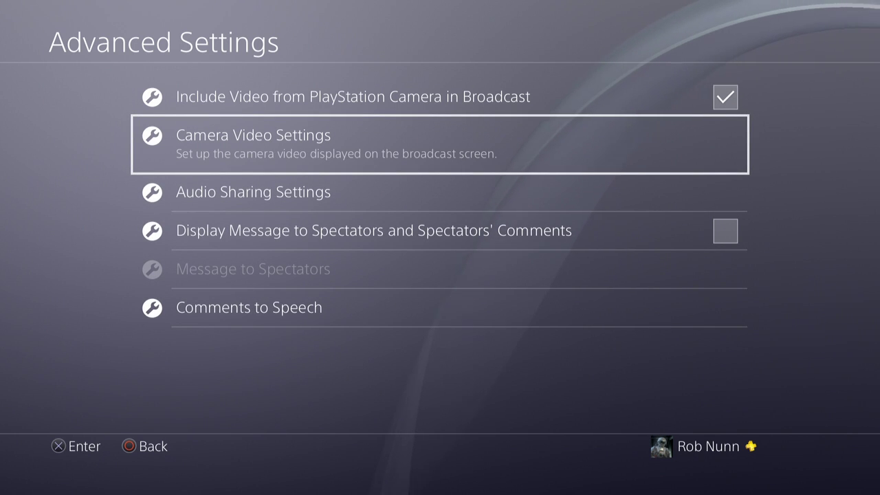
key("Return")
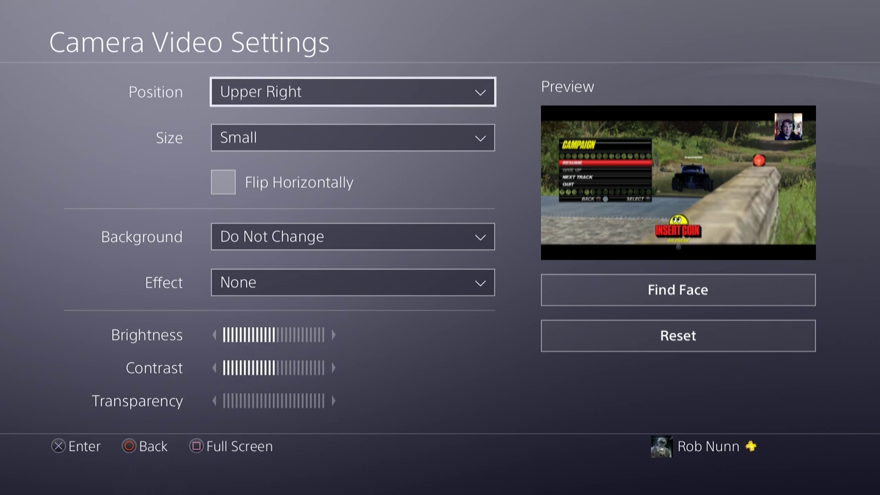
- Try Lower Left for the camera overlay position, then set it back to Upper Right
key("Return")
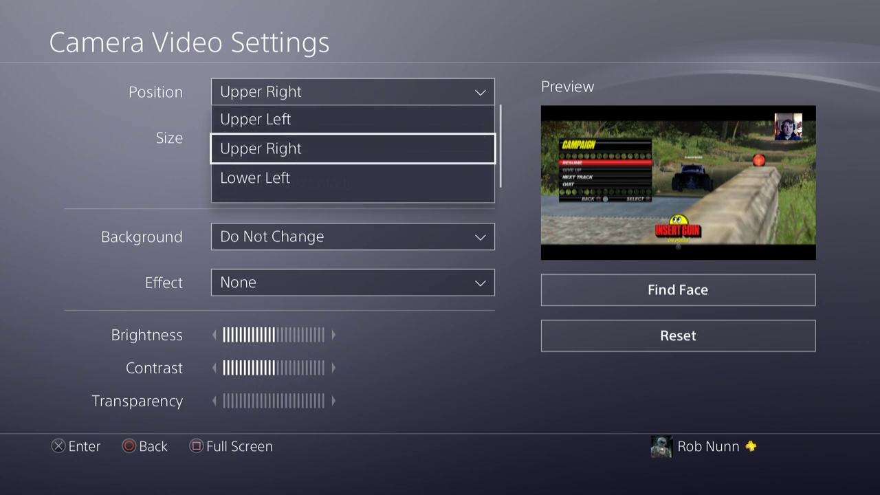
key("Down")
key("Return")
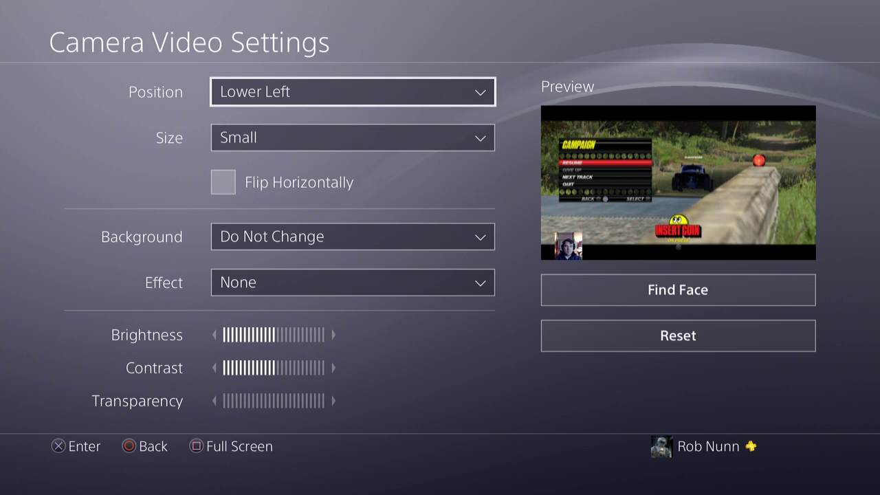
key("Return")
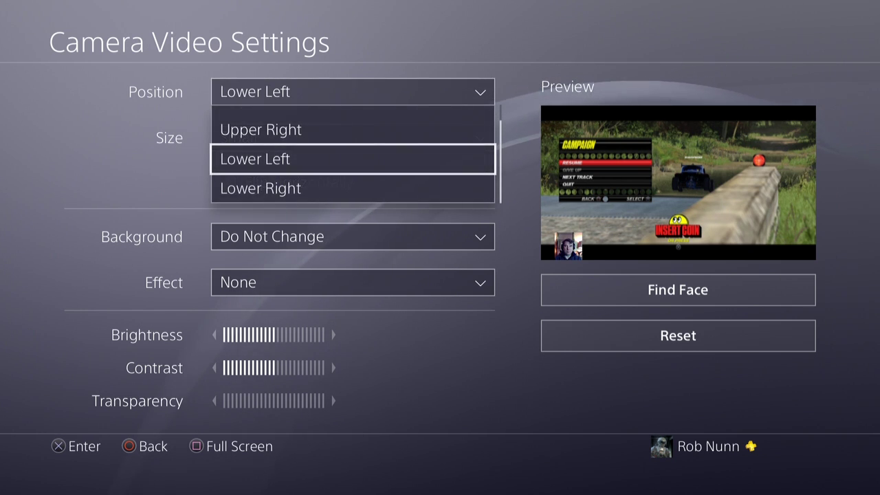
key("Up")
key("Up")
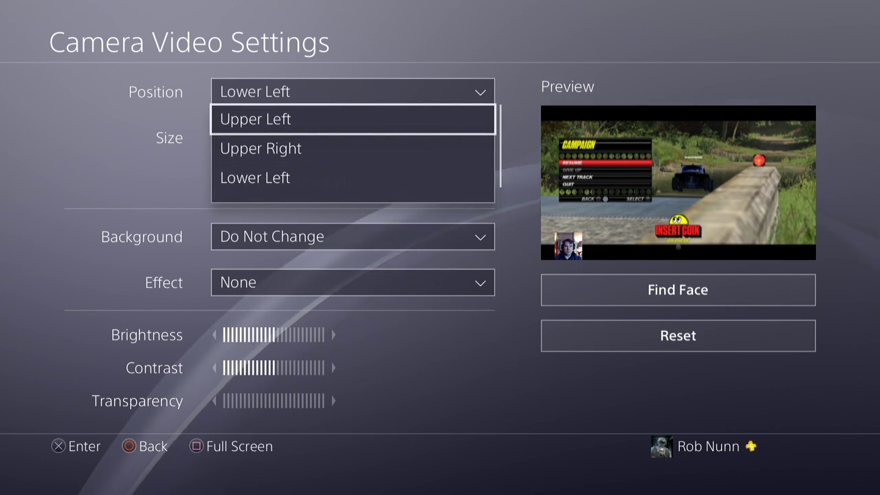
key("Down")
key("Return")
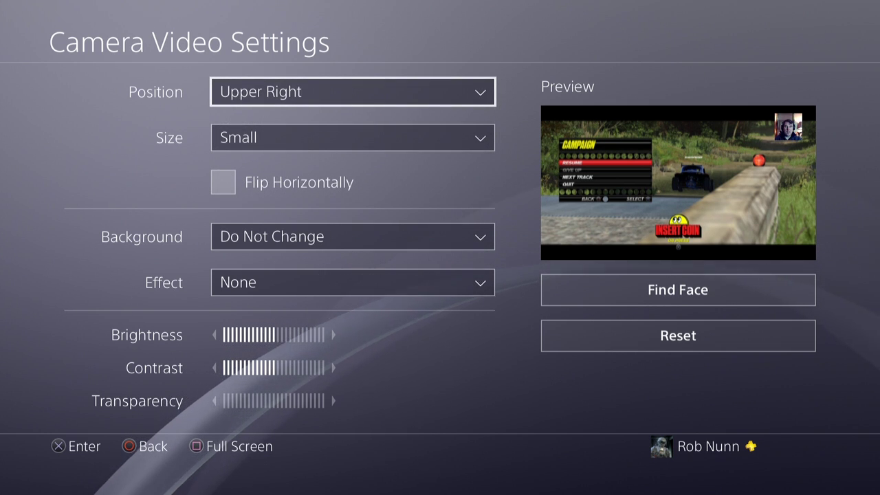
- Try Wide for the camera overlay size, then settle on Large
key("Down")
key("Return")
key("Down")
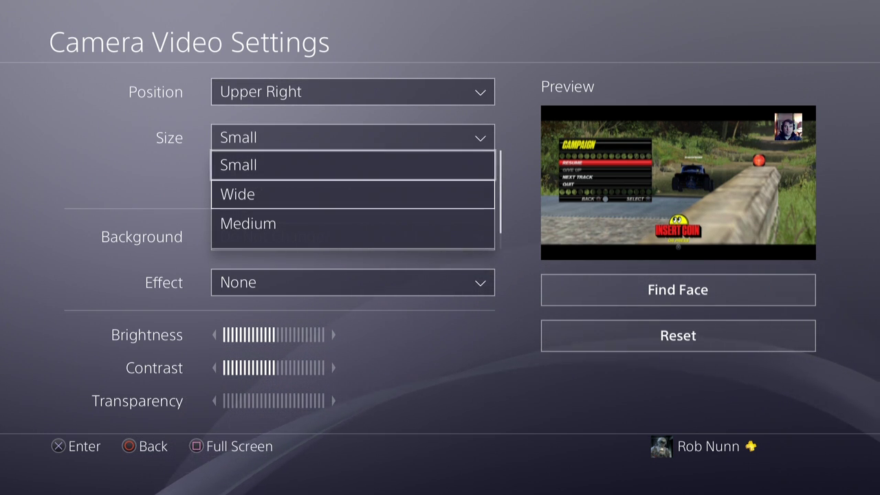
key("Return")
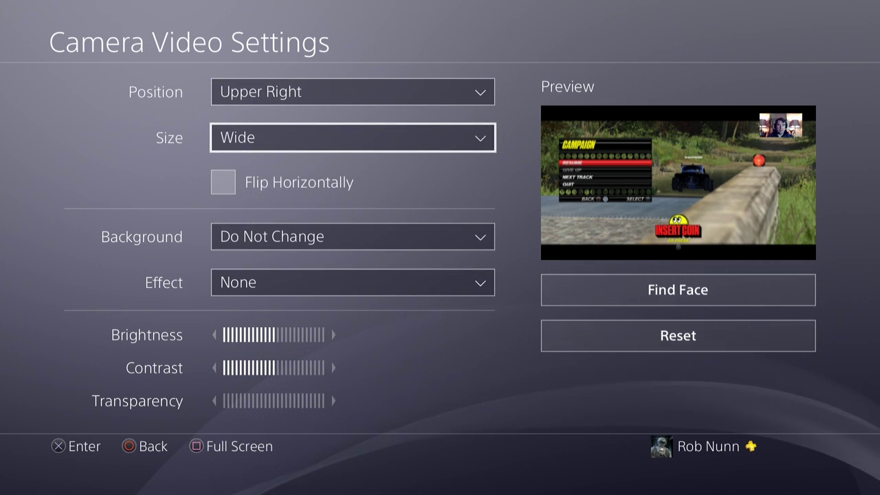
key("Return")
key("Down")
key("Down")
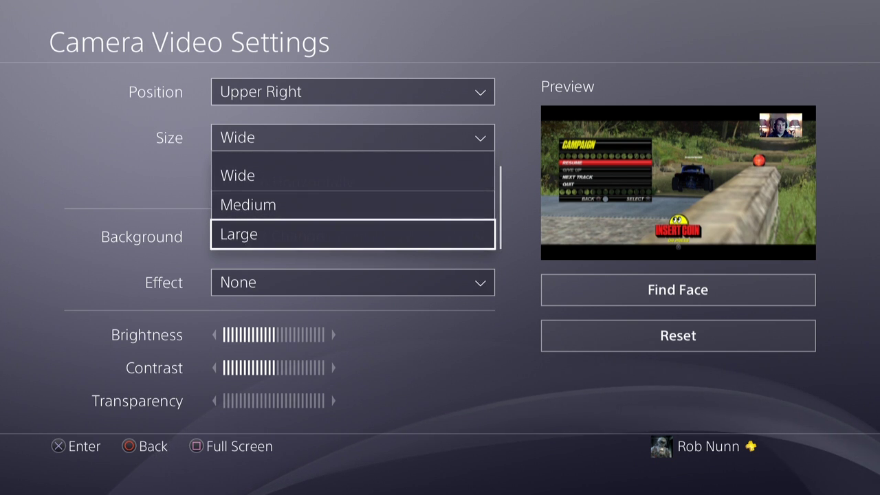
key("Return")
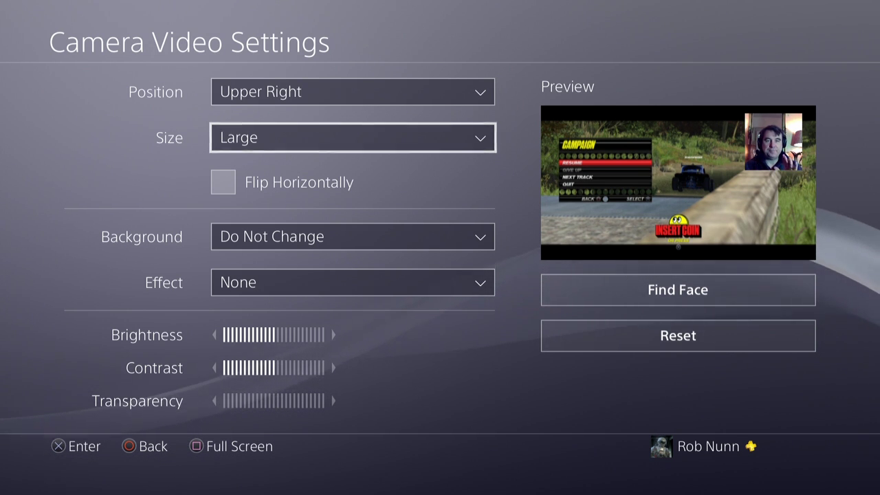
key("Right")
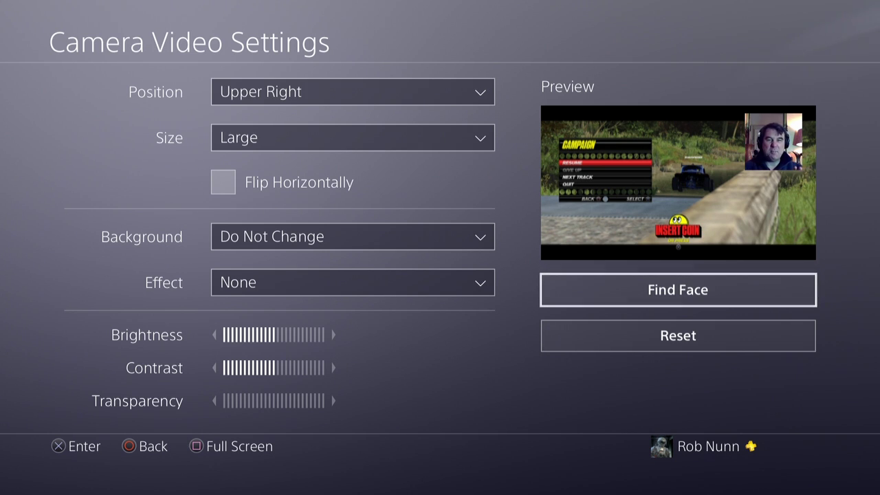
key("Down")
key("Left")
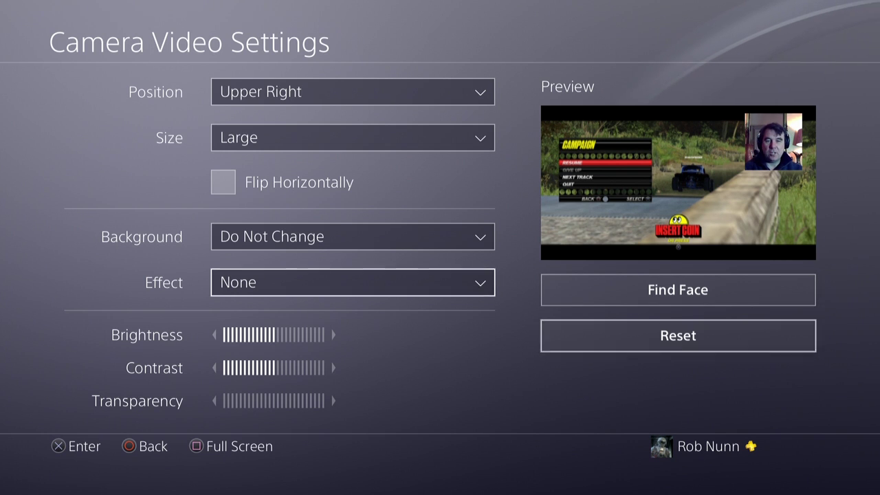
key("Down")
key("Down")
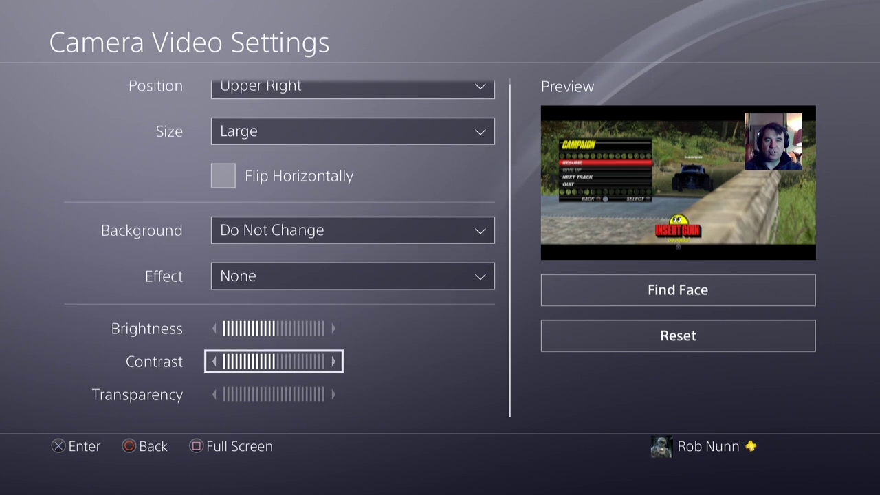
key("Down")
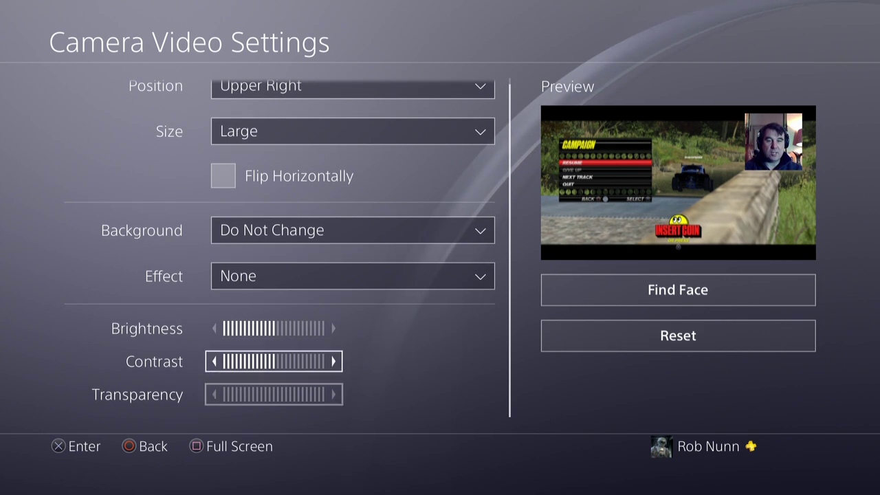
key("Up")
key("Up")
key("Return")
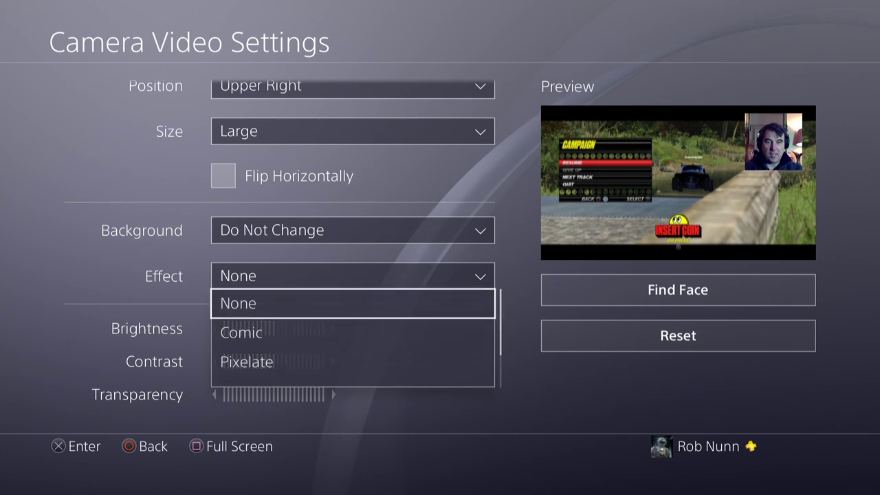
key("Down")
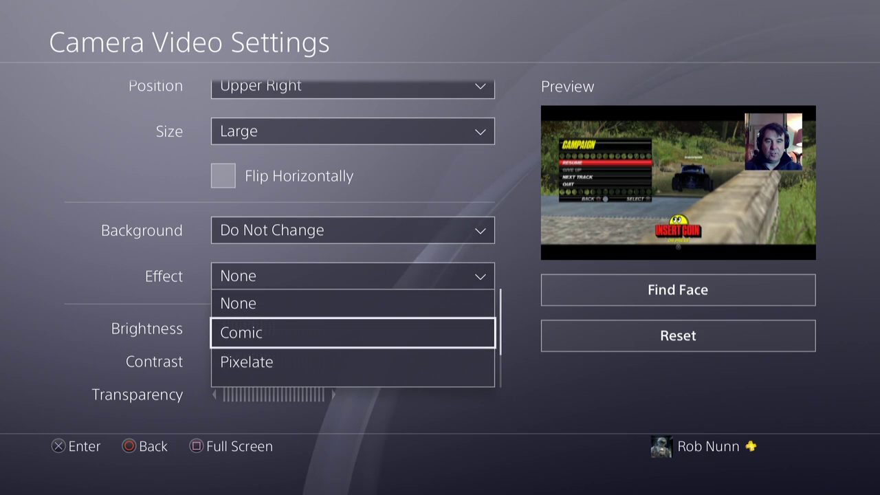
key("Return")
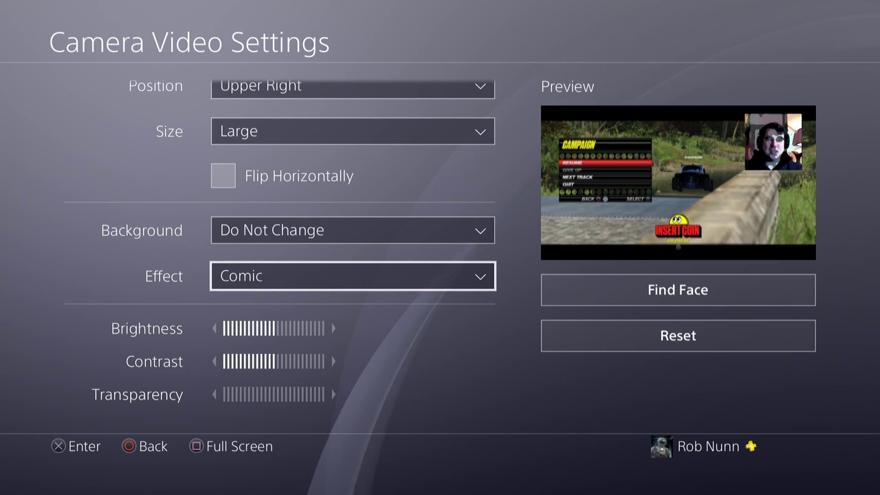
key("Up")
key("Down")
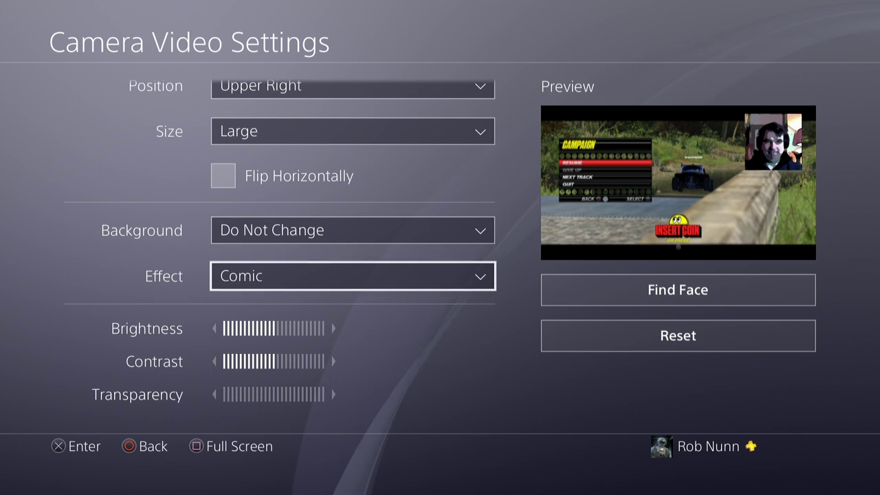
key("Return")
key("Down")
key("Return")
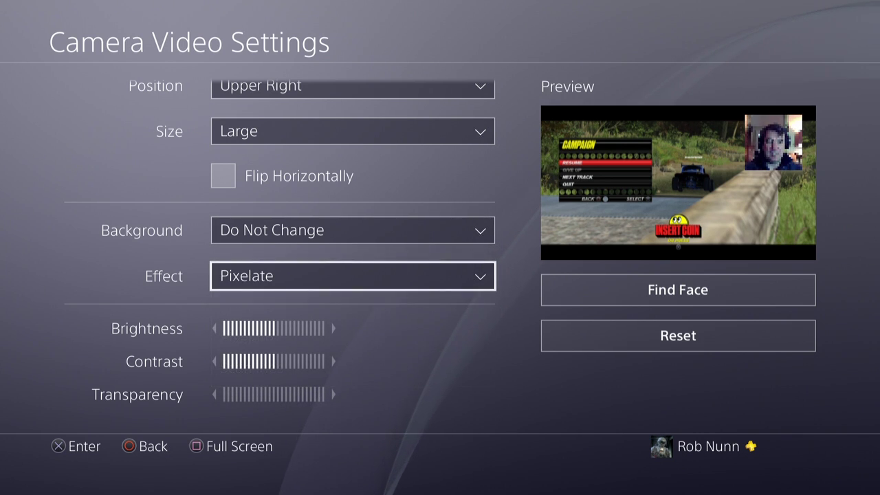
key("Return")
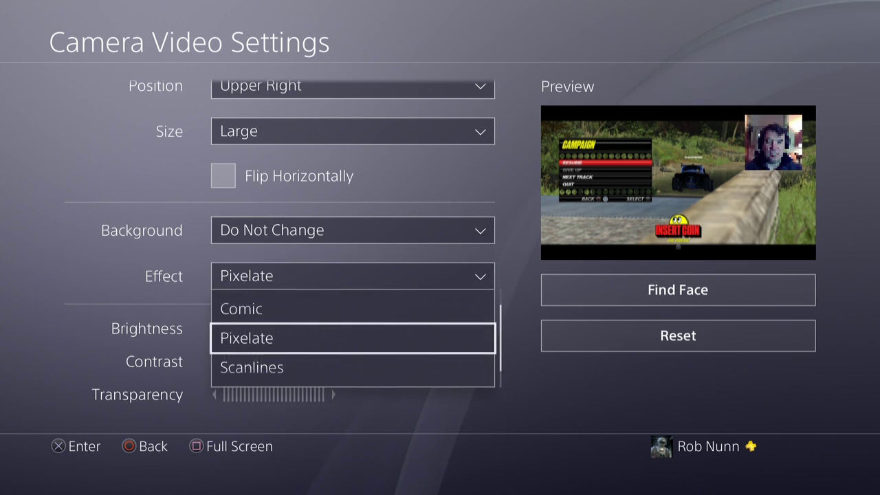
key("Up")
key("Return")
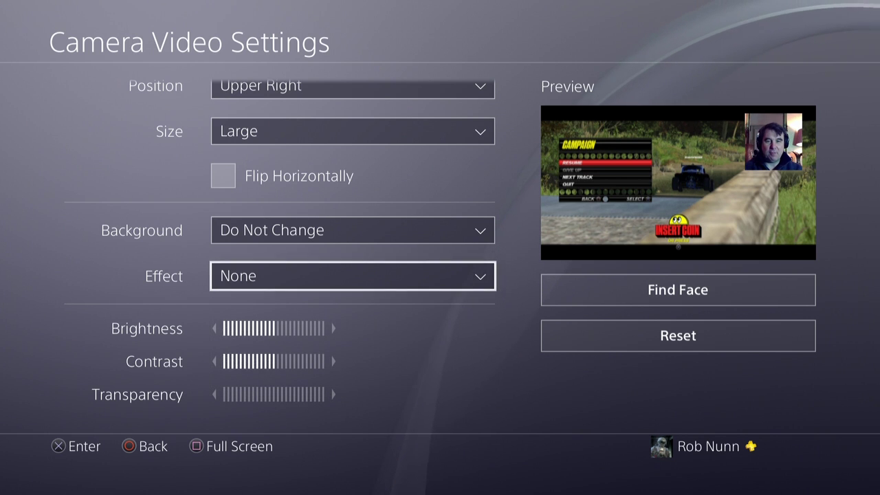
key("Up")
key("Return")
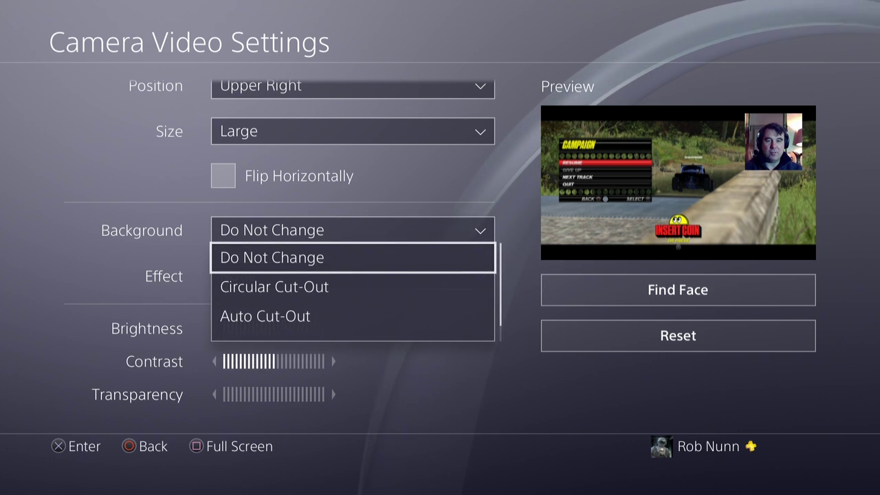
key("Down")
key("Return")
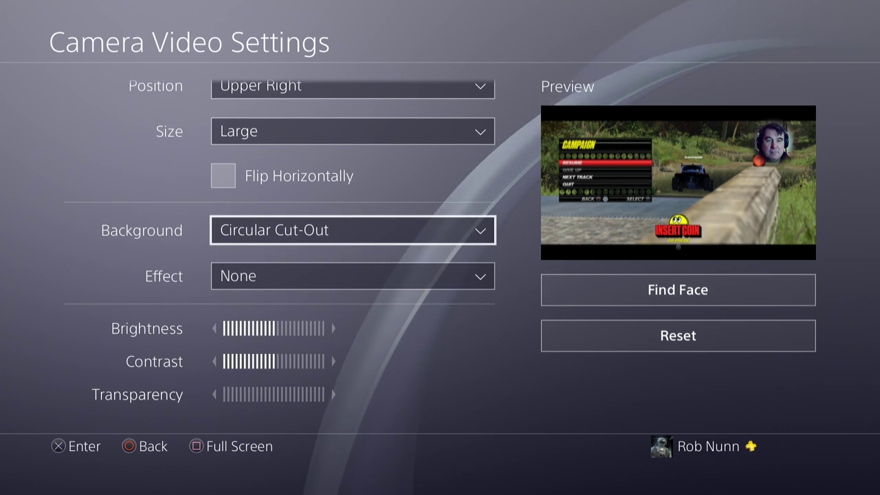
key("Return")
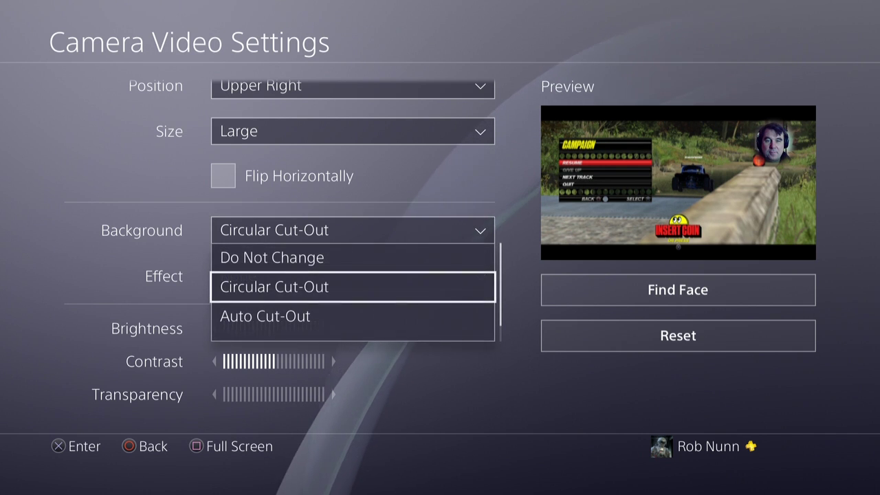
key("Down")
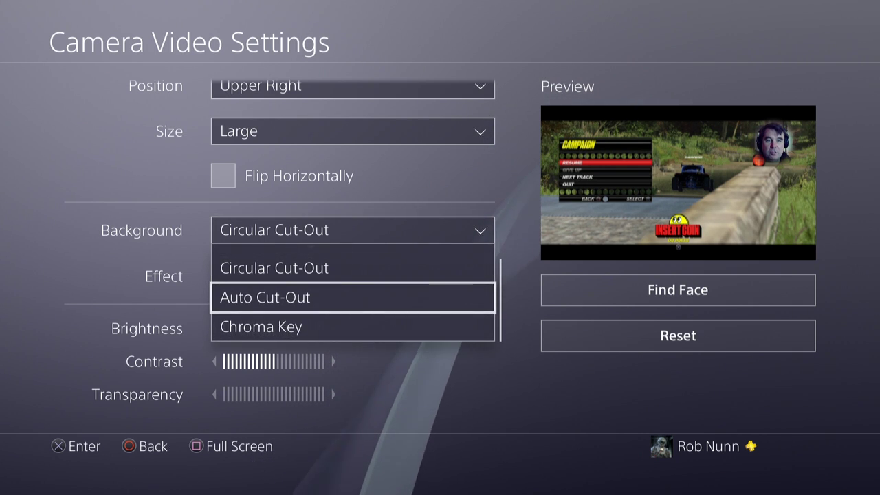
key("Return")
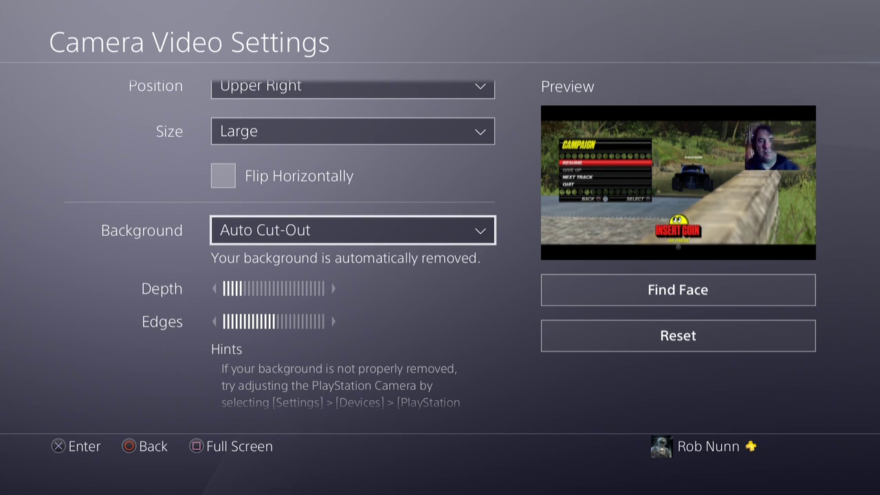
key("Return")
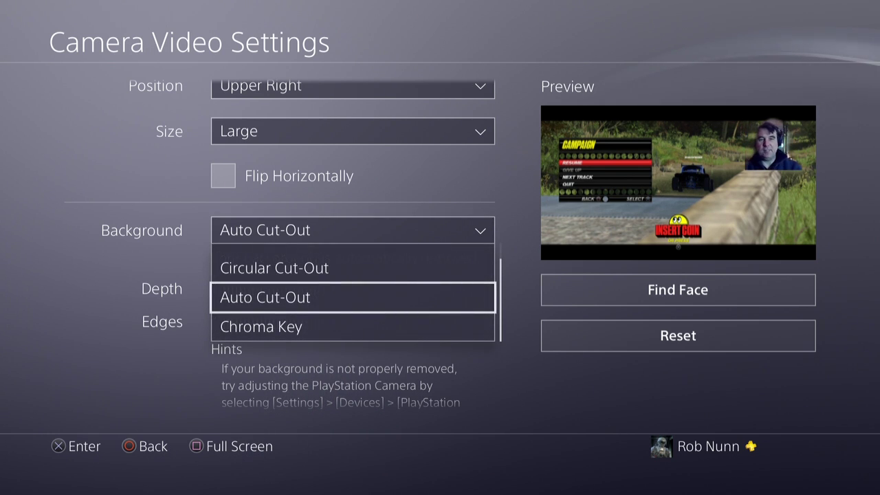
key("Down")
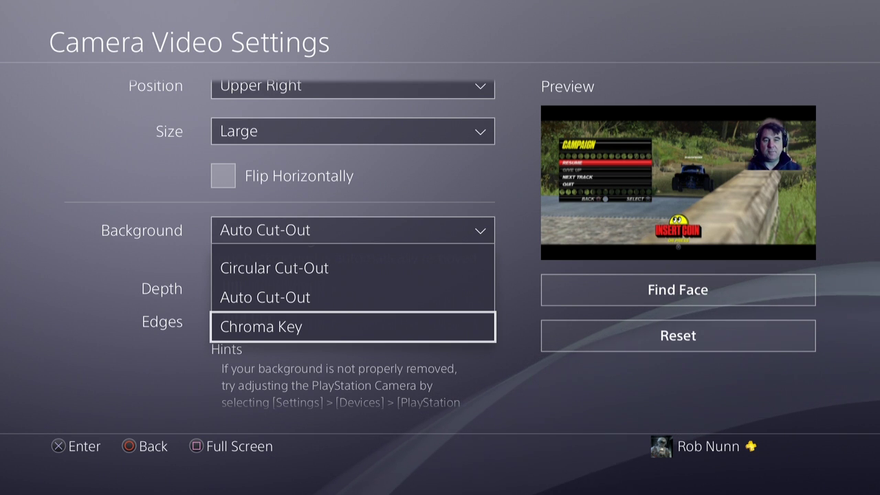
left_click(265, 297)
left_click(275, 258)
key("Return")
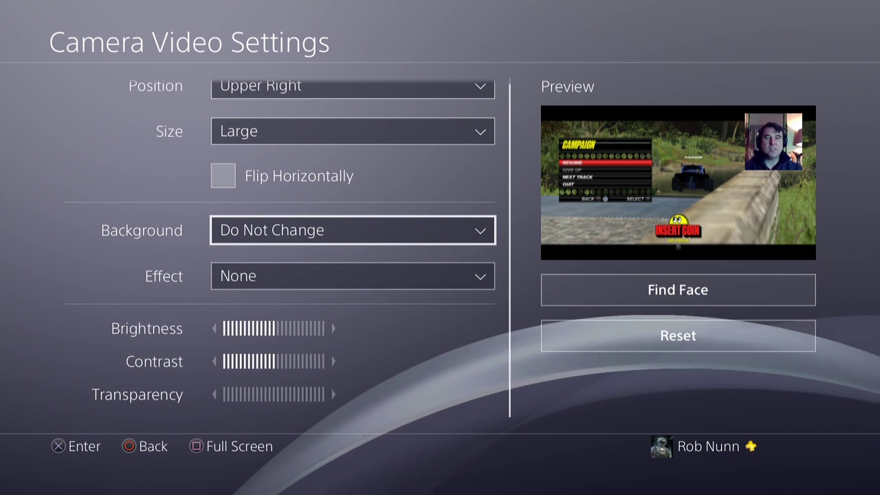
- Keep the overlay at Upper Right, change its size from Large to Medium, and exit to Advanced Settings
key("Up")
key("Up")
key("Up")
key("Return")
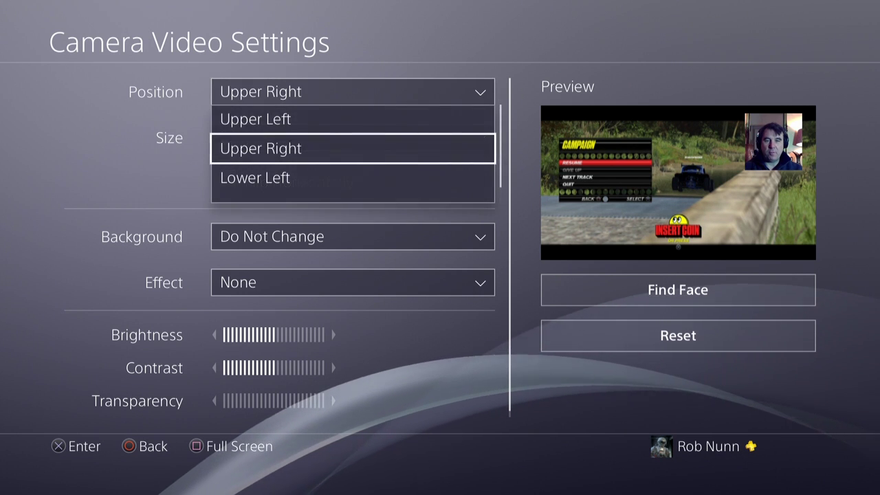
key("Return")
key("Down")
key("Return")
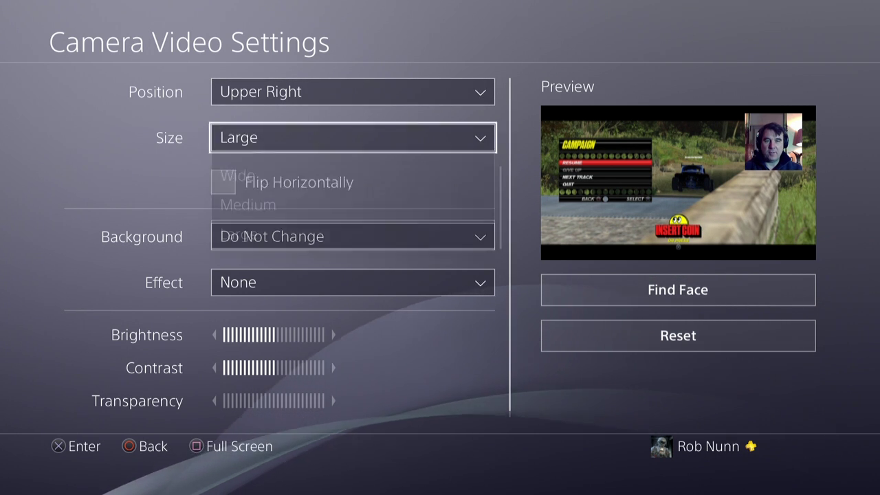
key("Up")
key("Return")
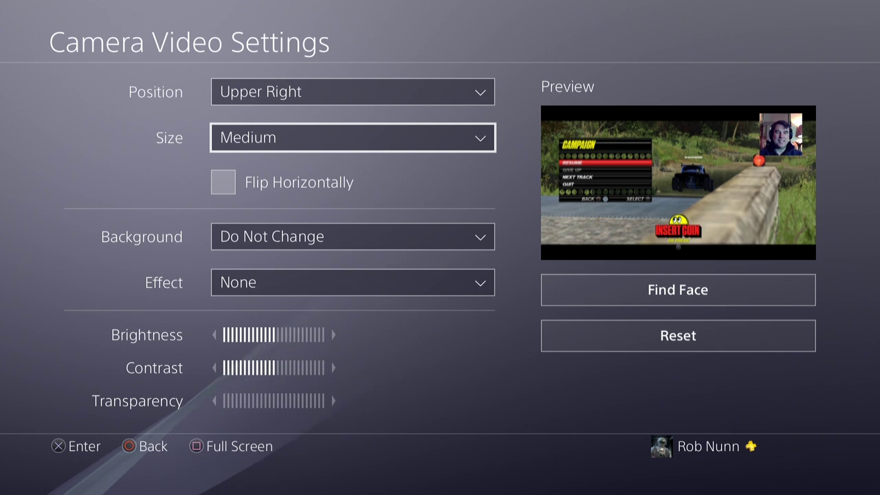
key("Escape")
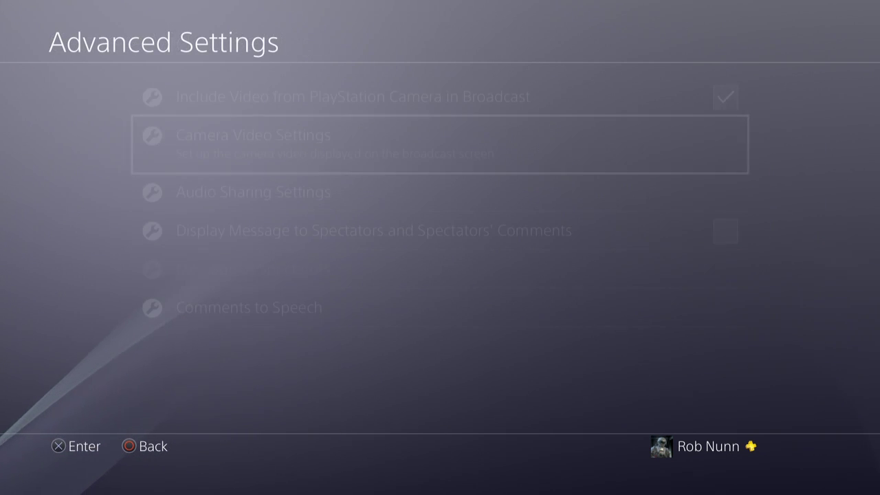
- Back out of Advanced, Broadcast, and Sharing and Broadcasts settings to the game
key("Escape")
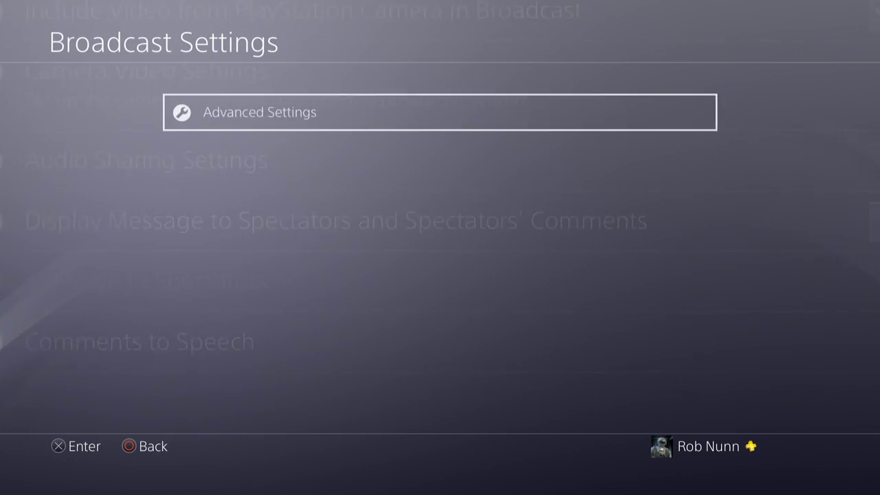
key("Escape")
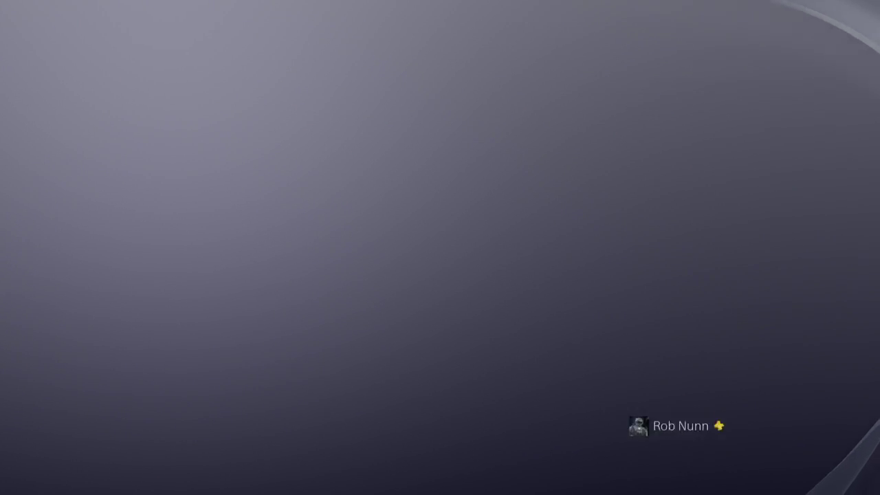
key("Escape")
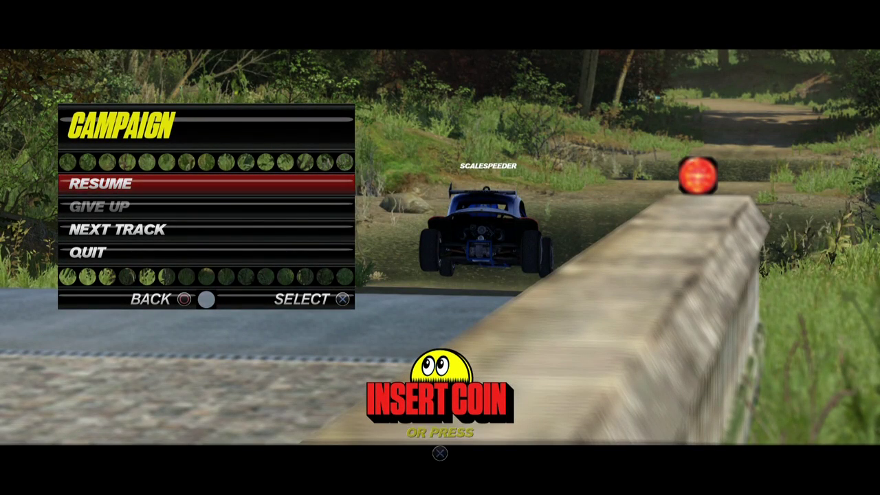
- Reopen the Share menu over the game and highlight Broadcast Gameplay
key("s")
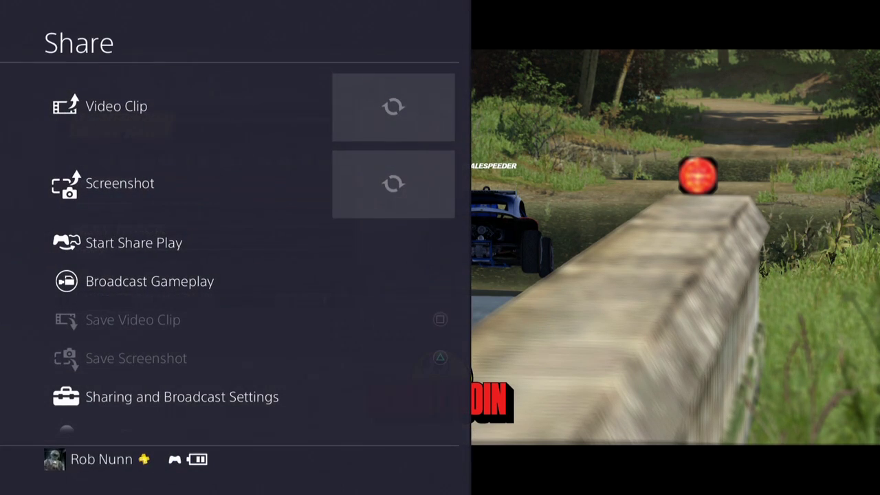
key("Down")
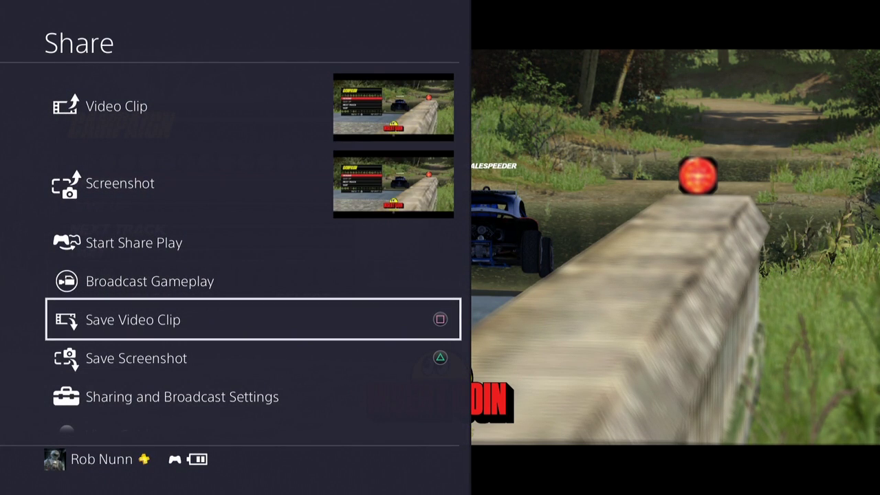
key("Up")
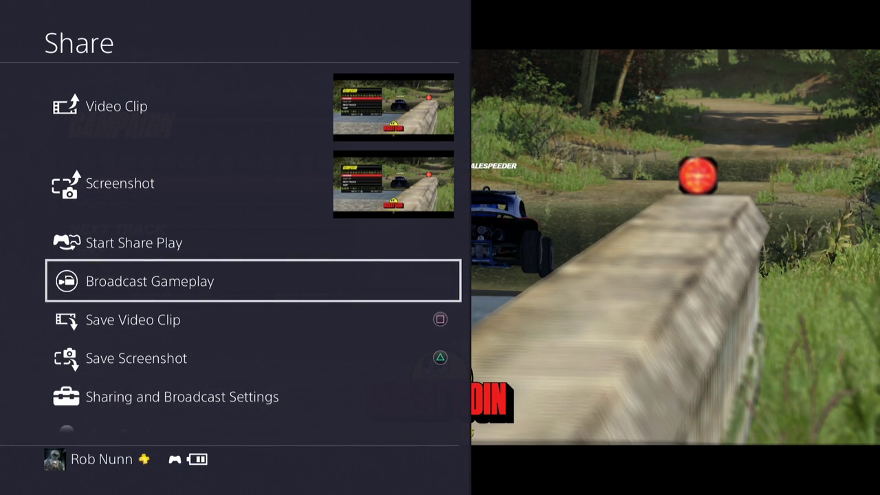